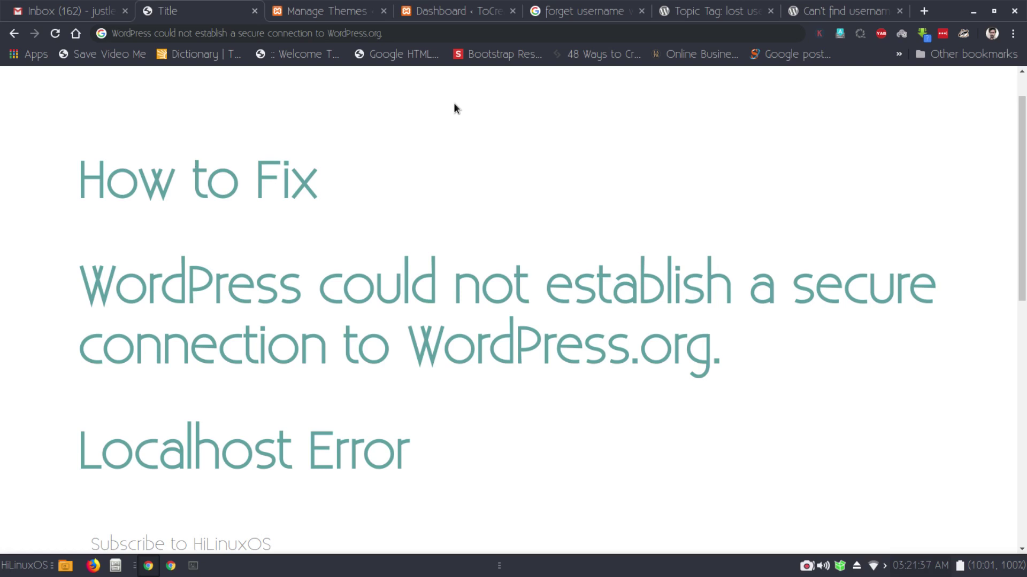
# Check the Themes page's secure-connection warning, then bring up the '3 Ways to Fix' article.
pyautogui.click(323, 10)
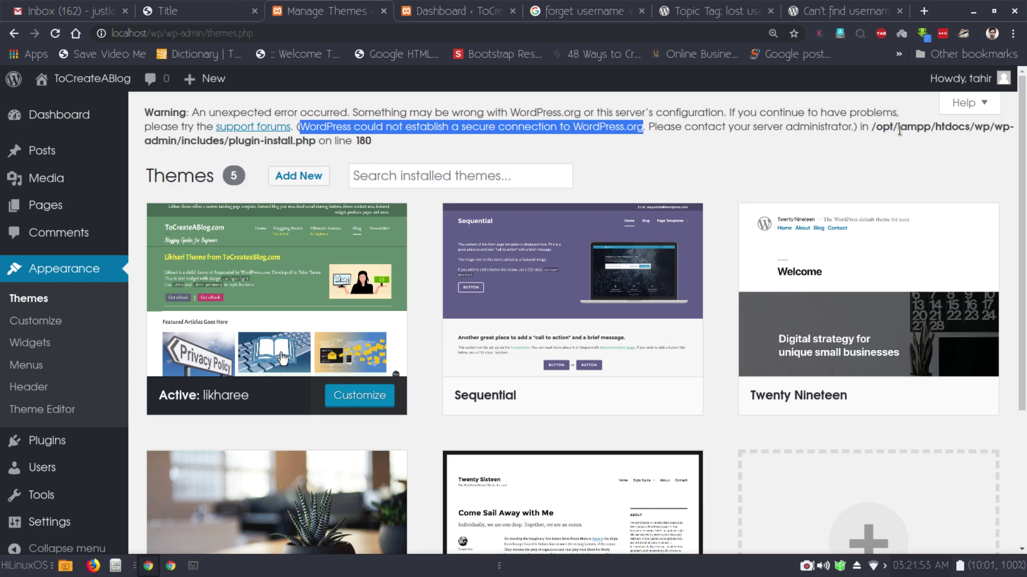
pyautogui.click(457, 12)
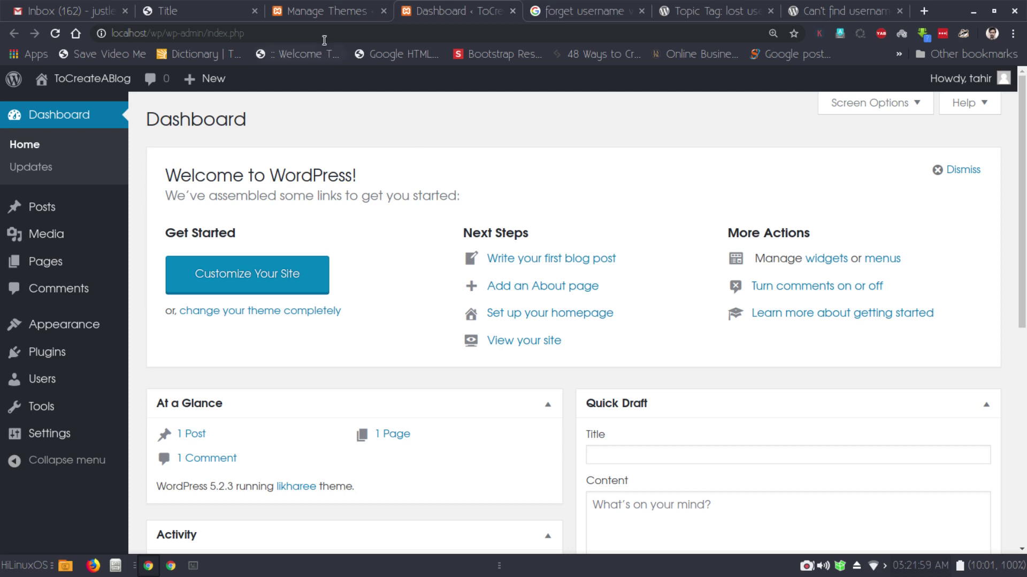
pyautogui.click(336, 15)
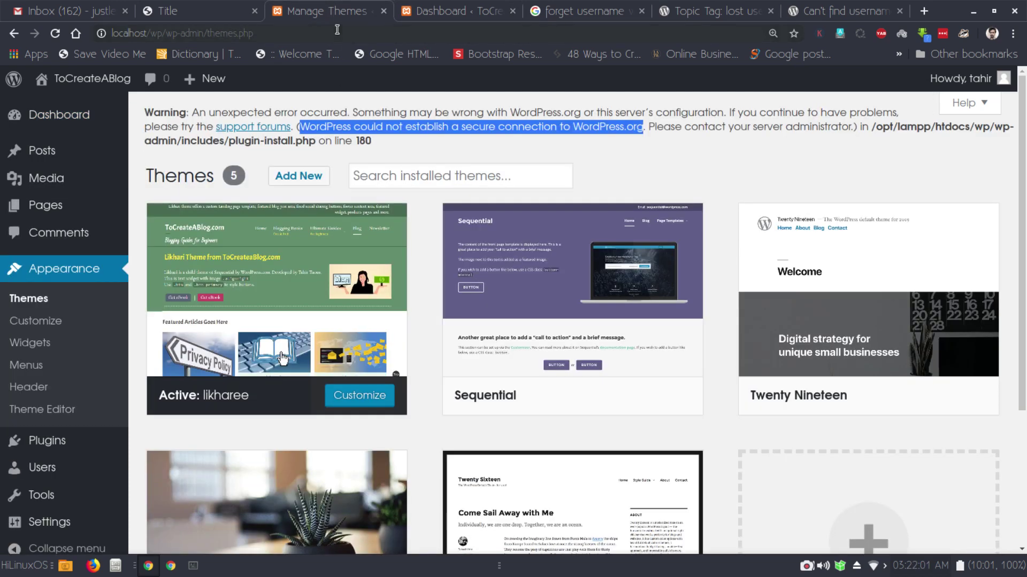
pyautogui.click(171, 567)
pyautogui.click(230, 10)
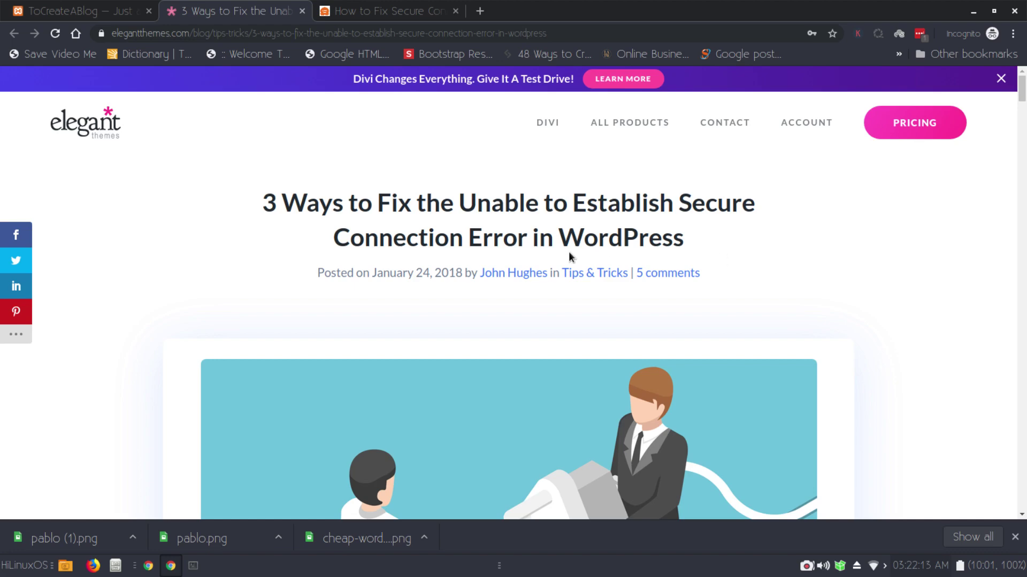
# Scroll the article down to the '1. Update Your Server's hosts file' section.
pyautogui.scroll(-5, 135, 306)
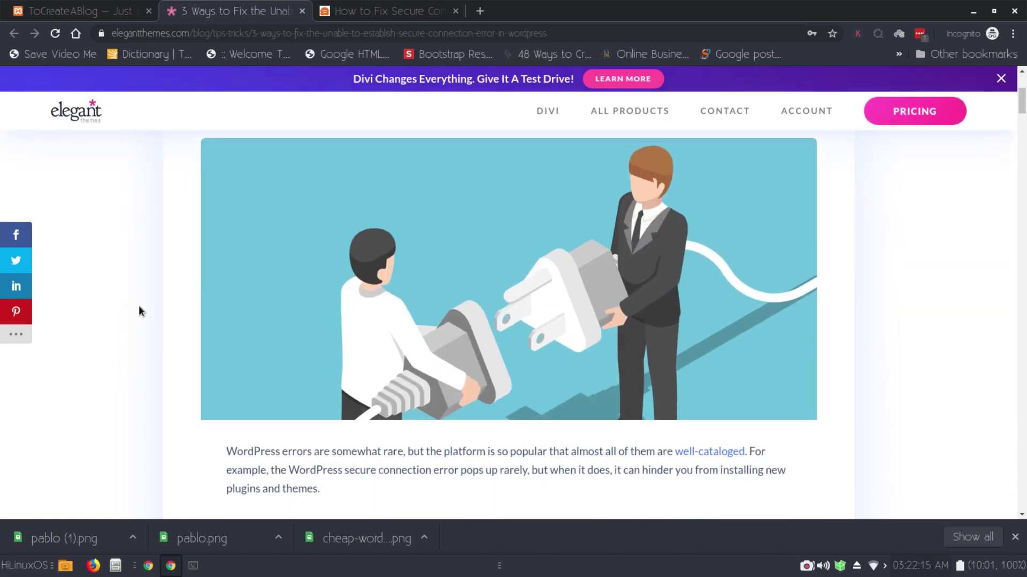
pyautogui.scroll(-8, 140, 306)
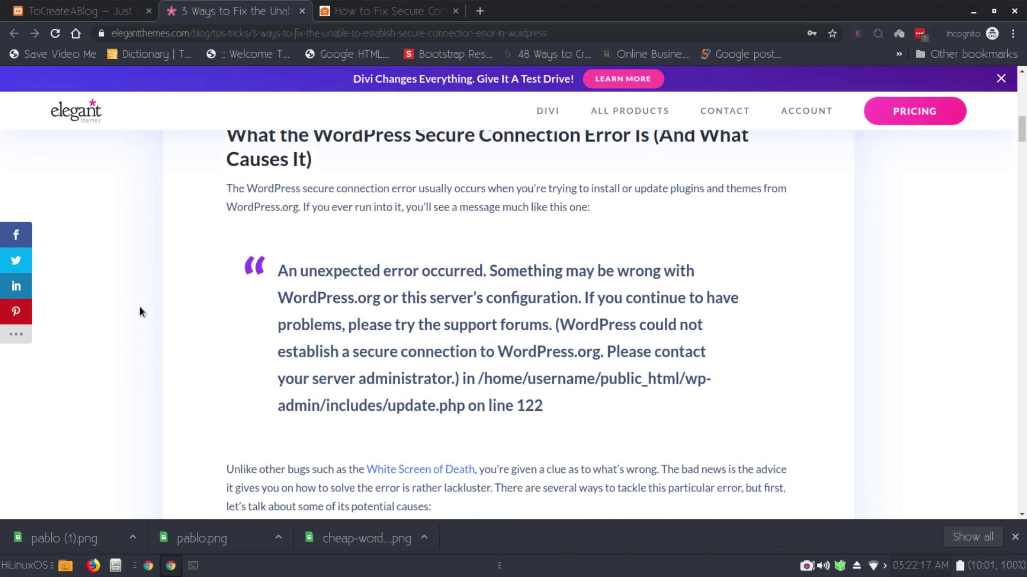
pyautogui.scroll(-8, 140, 312)
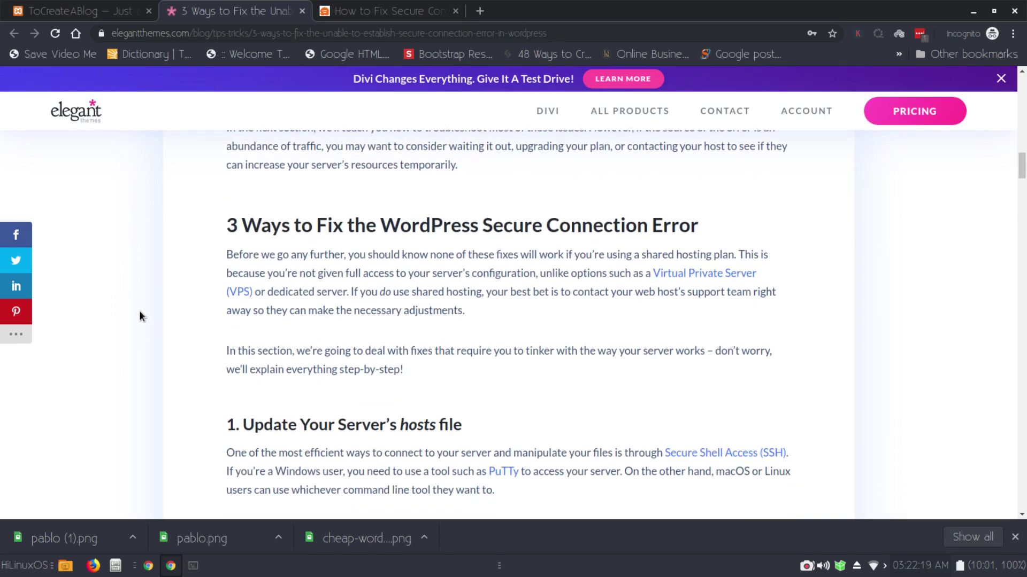
pyautogui.scroll(-1, 140, 316)
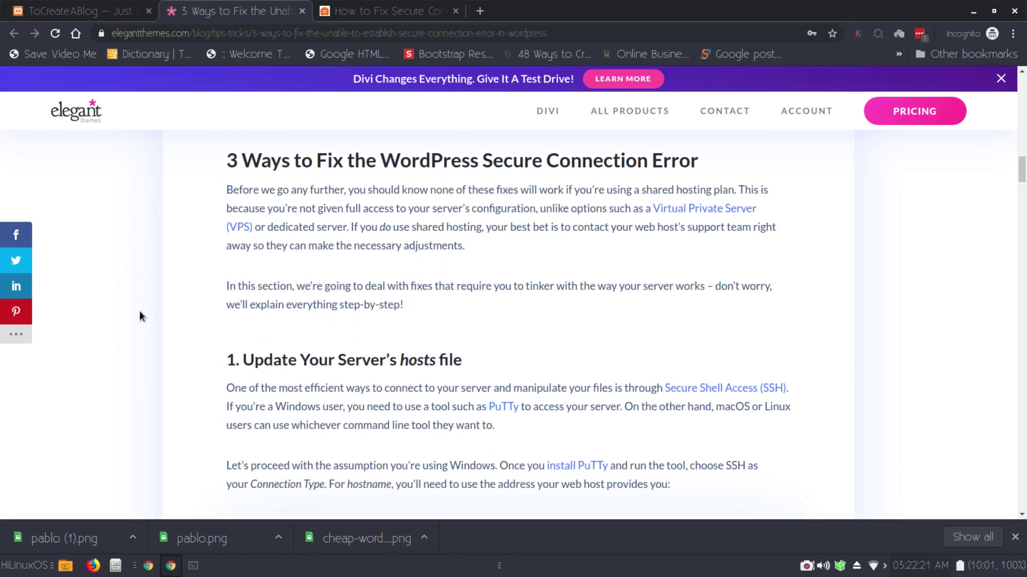
pyautogui.scroll(-4, 140, 316)
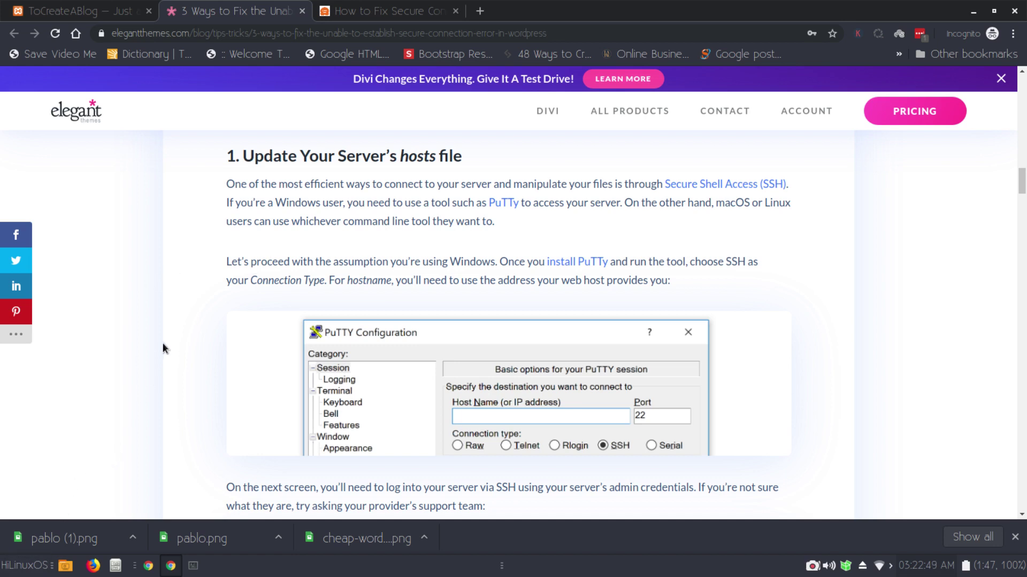
# Copy the 'sudo nano /etc/hosts' command from the article's code block.
pyautogui.scroll(-3, 185, 333)
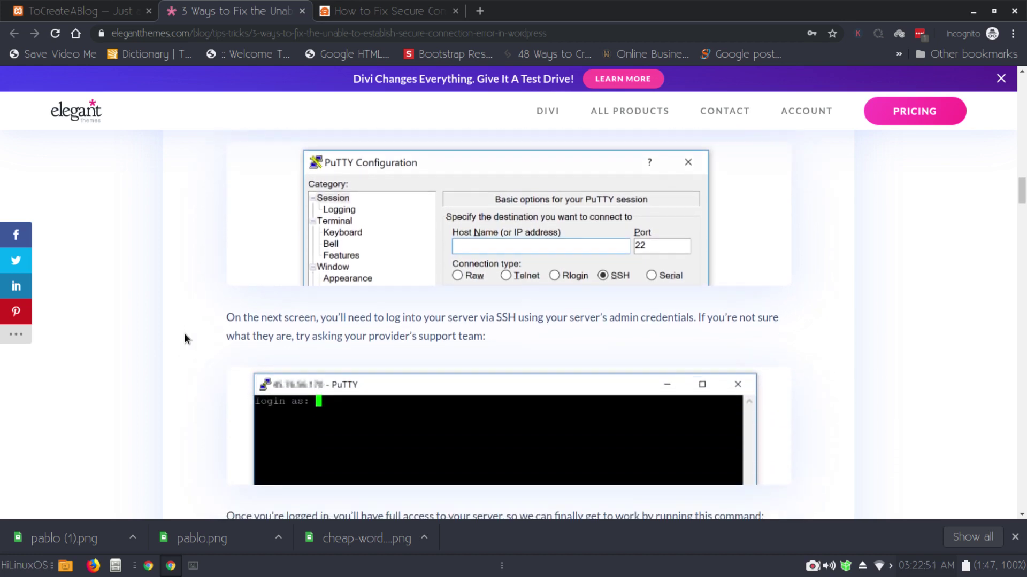
pyautogui.scroll(-3, 184, 334)
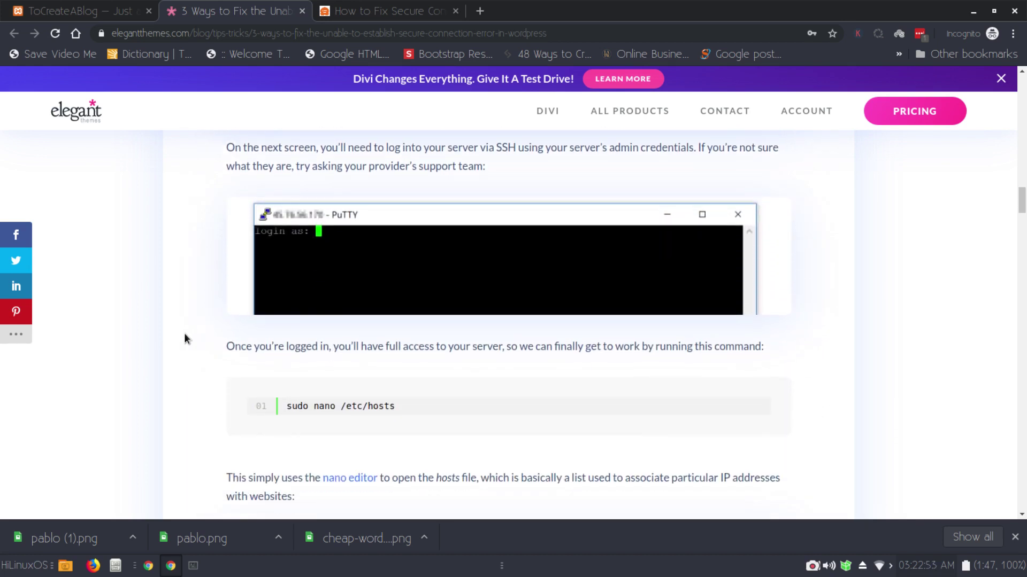
pyautogui.scroll(1, 184, 337)
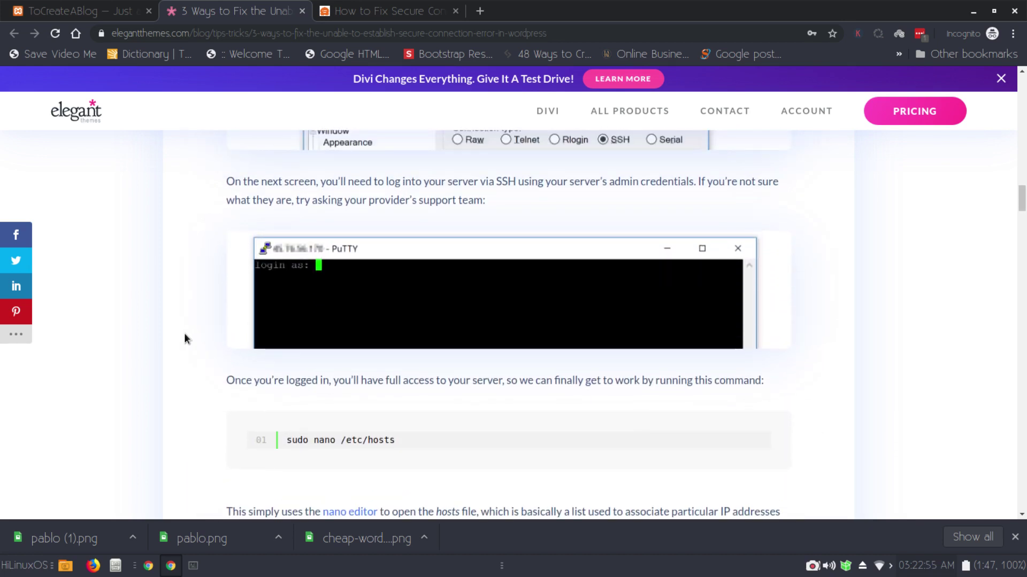
pyautogui.scroll(-1, 184, 337)
pyautogui.scroll(-2, 184, 333)
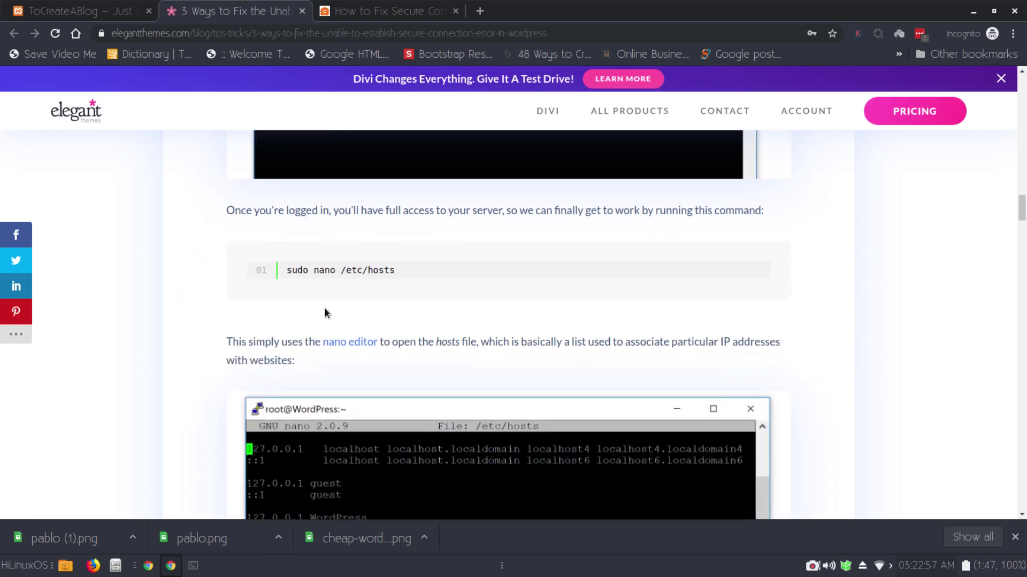
pyautogui.moveTo(287, 271); pyautogui.dragTo(394, 271)
pyautogui.rightClick(392, 270)
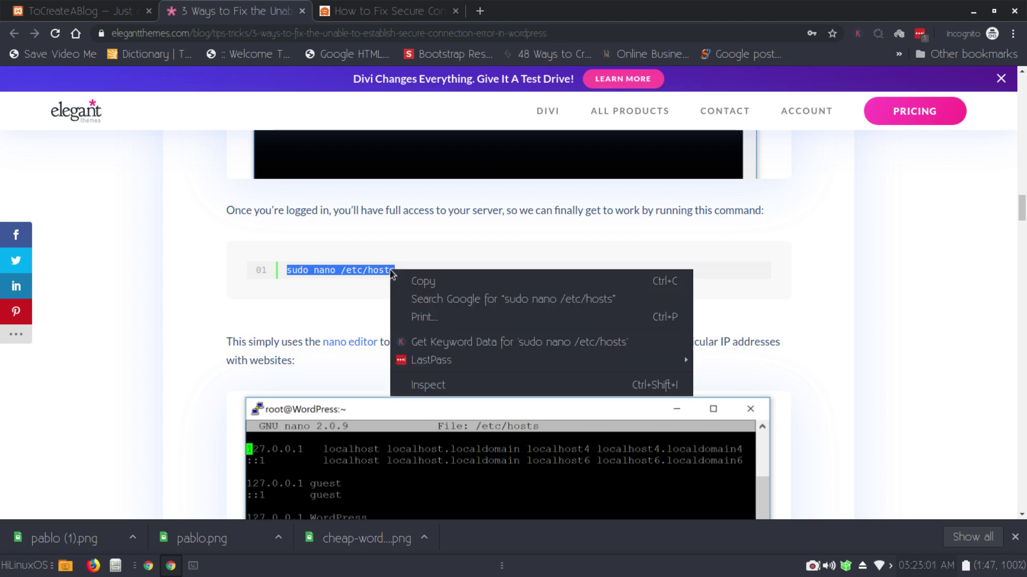
pyautogui.click(408, 280)
pyautogui.scroll(-2, 137, 280)
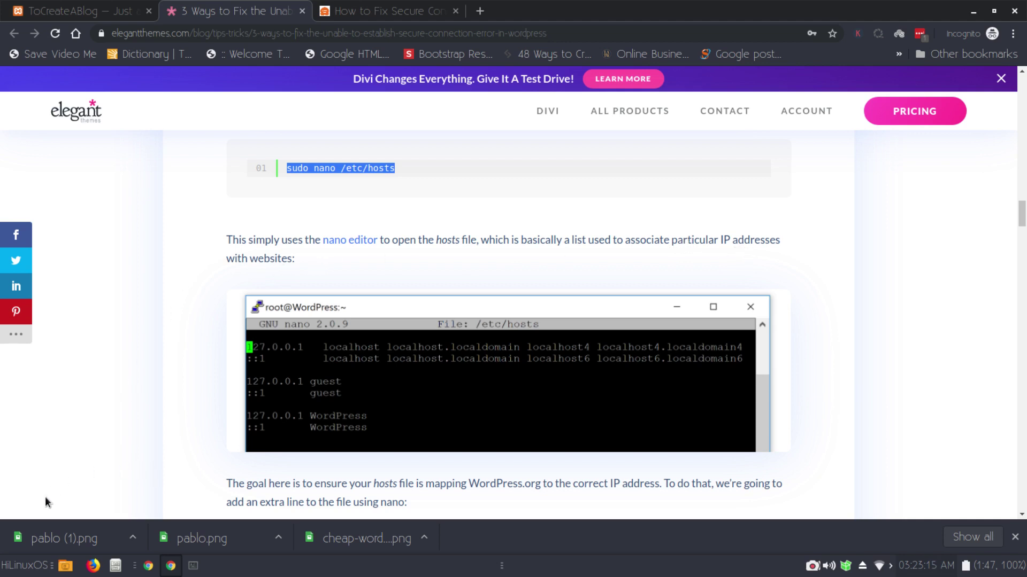
# In the terminal, clear the screen and run the pasted 'sudo nano /etc/hosts' with the administrator password.
pyautogui.click(194, 565)
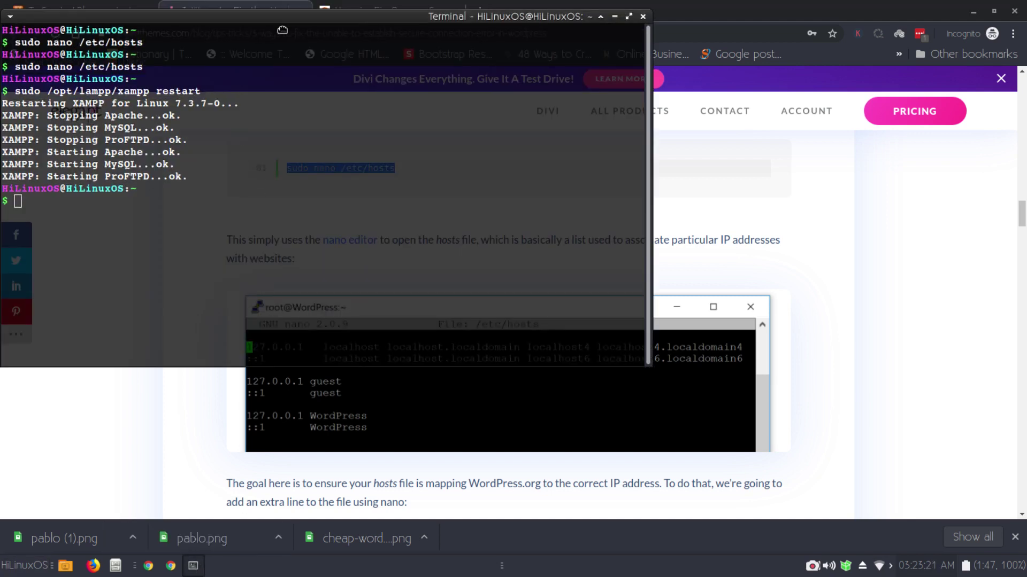
pyautogui.moveTo(268, 15); pyautogui.dragTo(385, 85)
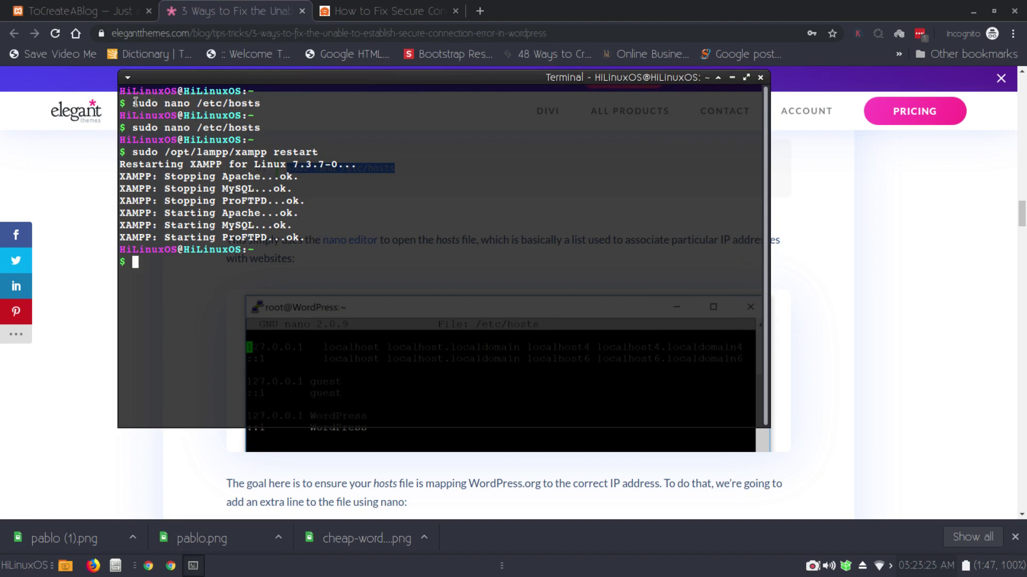
pyautogui.moveTo(134, 102); pyautogui.dragTo(261, 104)
pyautogui.write('clear')
pyautogui.press('Return')
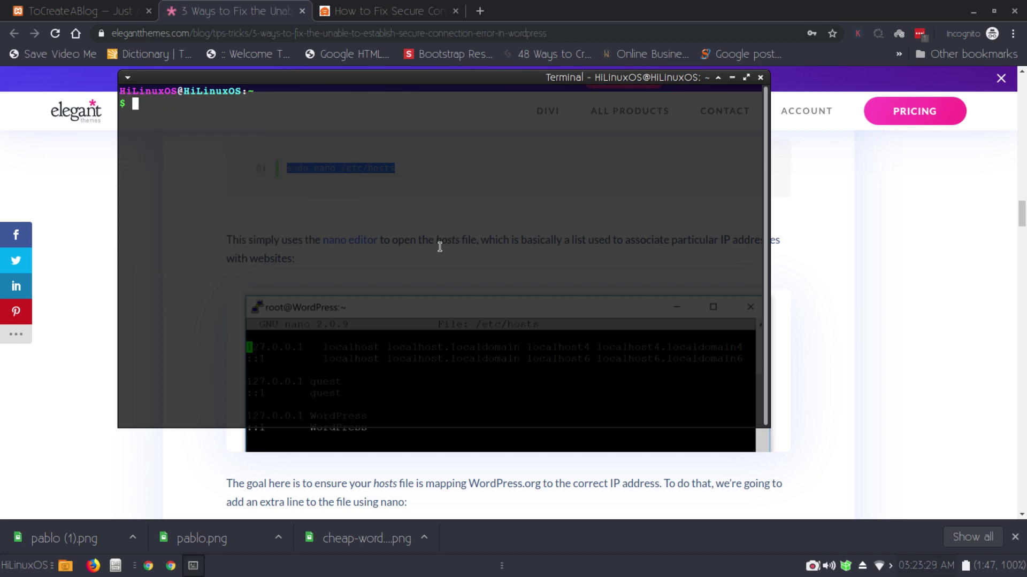
pyautogui.hotkey('ctrl', 'shift', 'v')
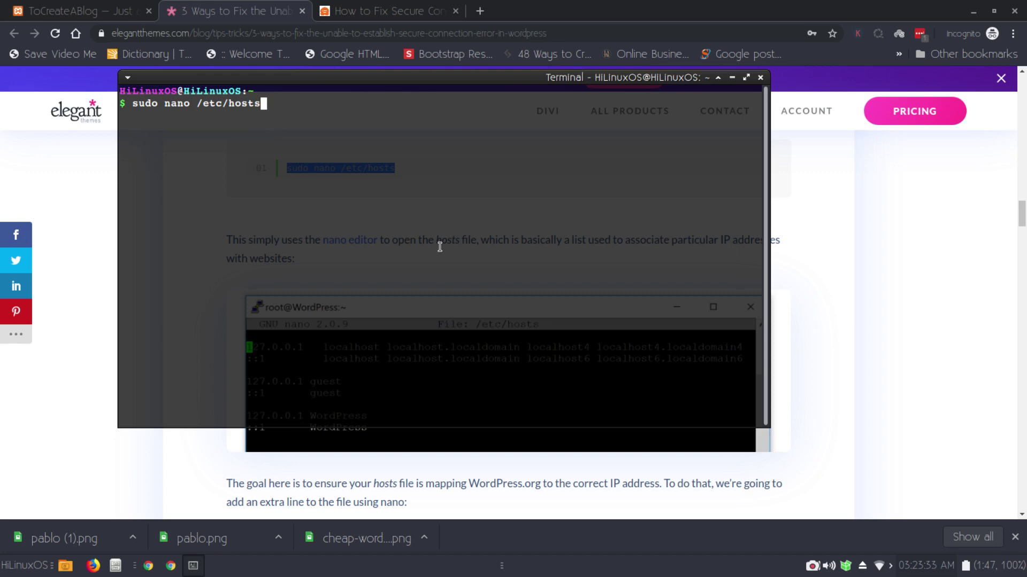
pyautogui.press('Return')
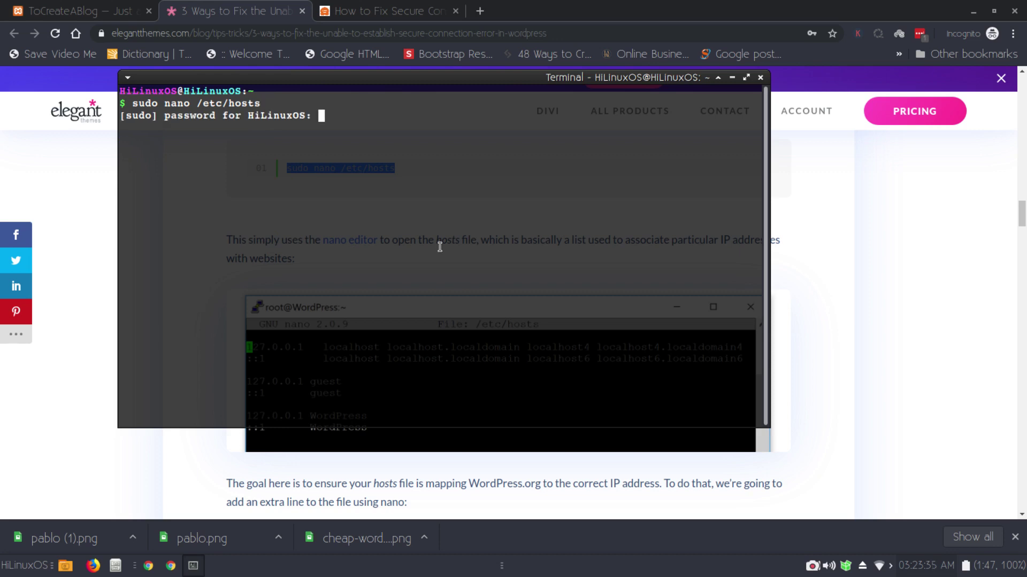
pyautogui.press('Return')
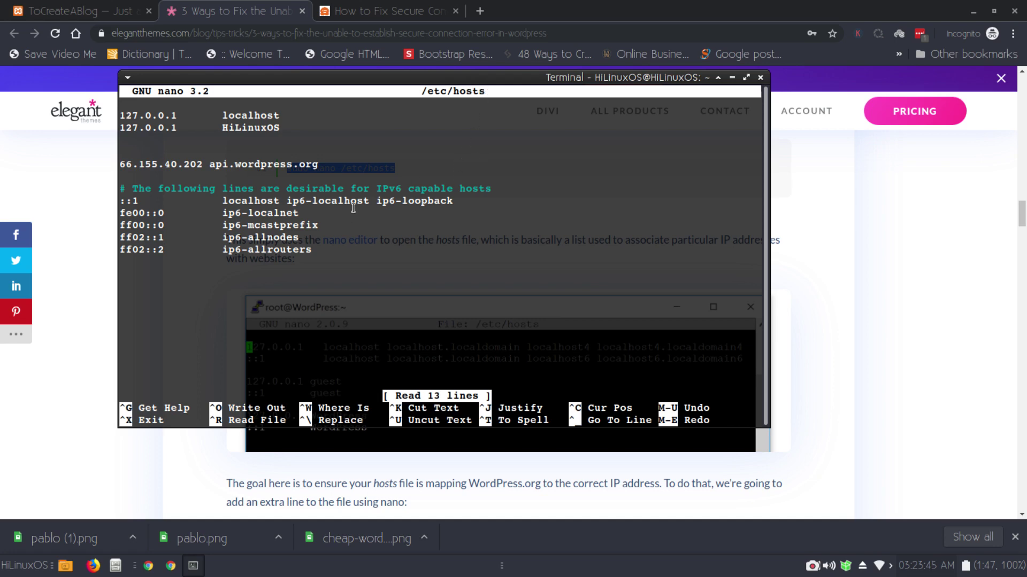
# Copy the article's '66.155.40.202 api.wordpress.org' line and bring the nano terminal back.
pyautogui.press('F12')
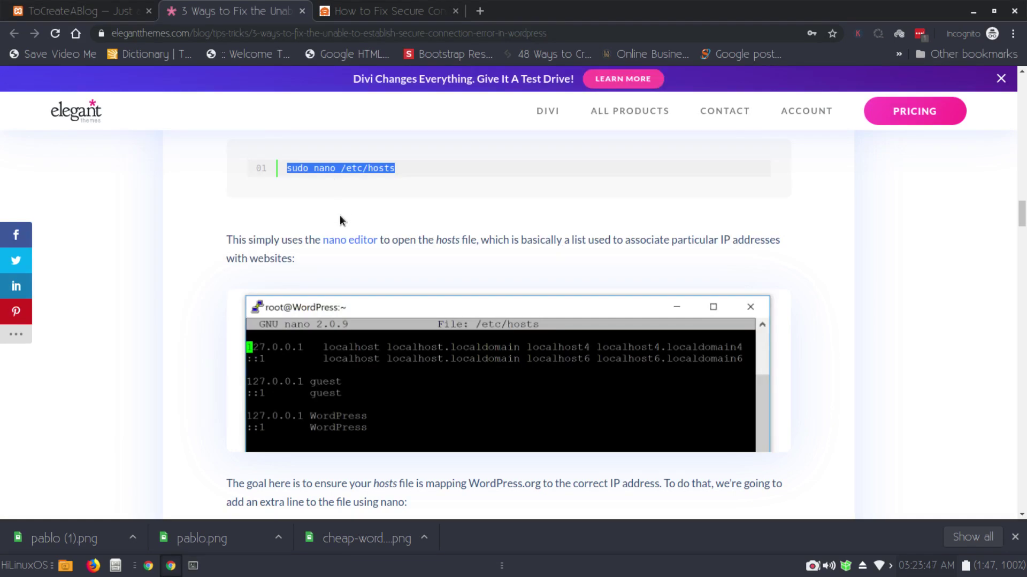
pyautogui.scroll(-2, 339, 215)
pyautogui.scroll(-3, 339, 214)
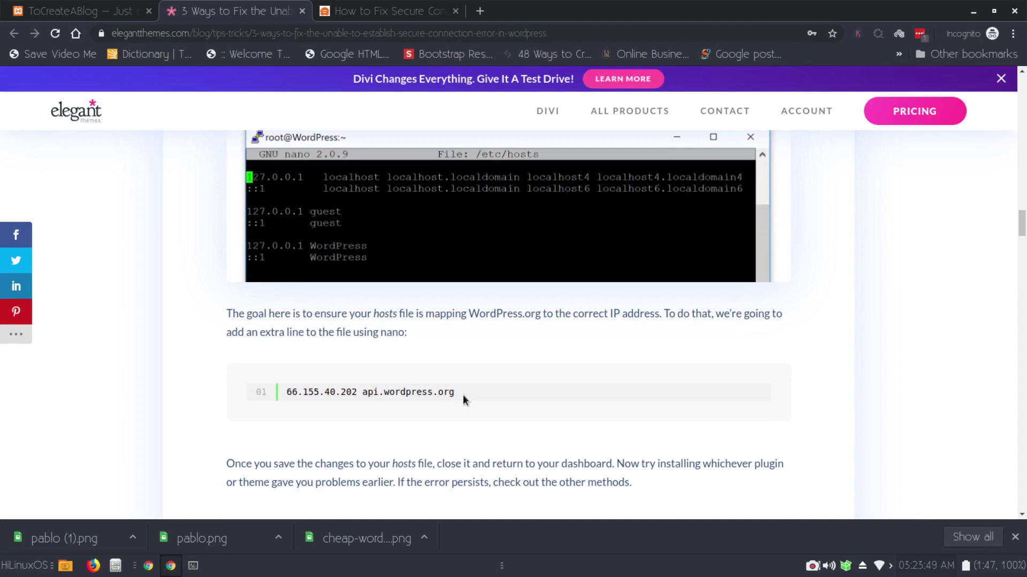
pyautogui.moveTo(463, 393); pyautogui.dragTo(287, 390)
pyautogui.rightClick(297, 393)
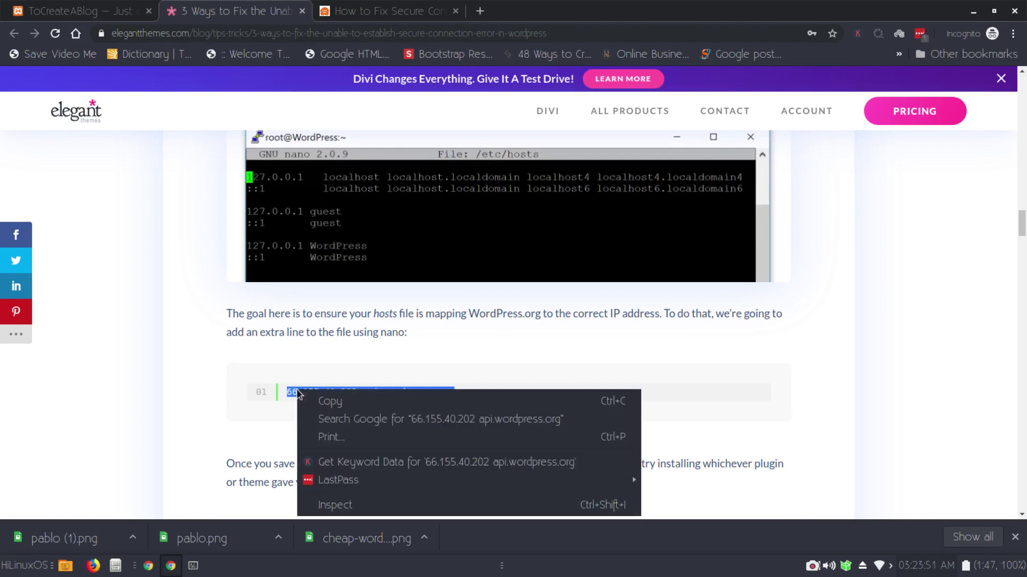
pyautogui.click(307, 397)
pyautogui.press('F12')
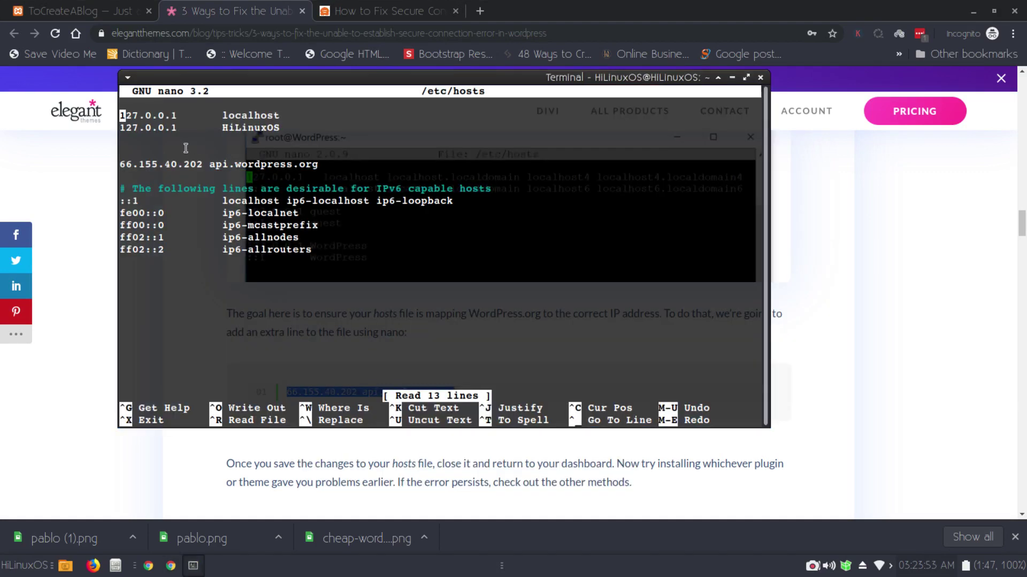
pyautogui.rightClick(143, 149)
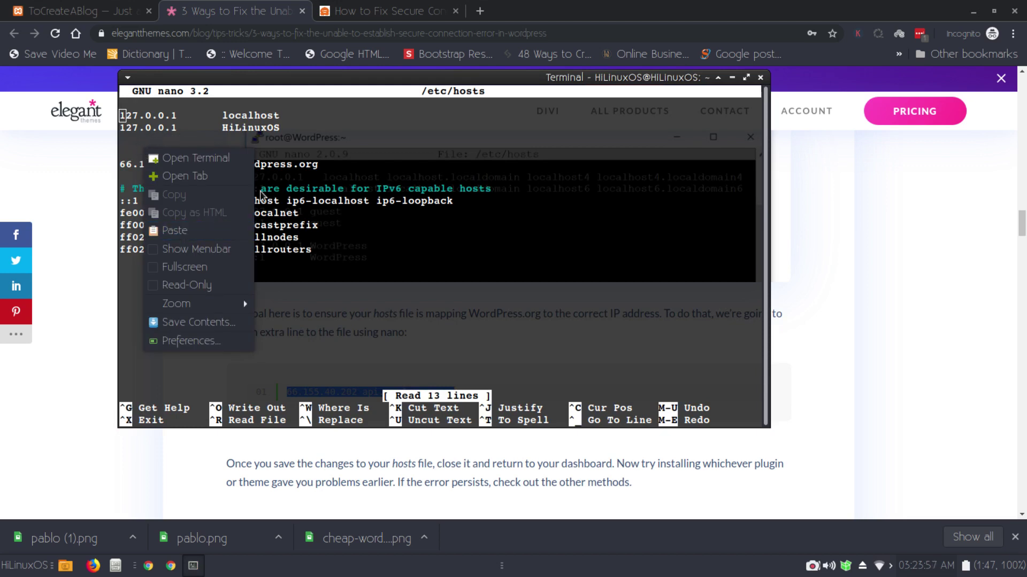
# Write /etc/hosts with the 66.155.40.202 api.wordpress.org entry and exit nano to the shell.
pyautogui.click(316, 162)
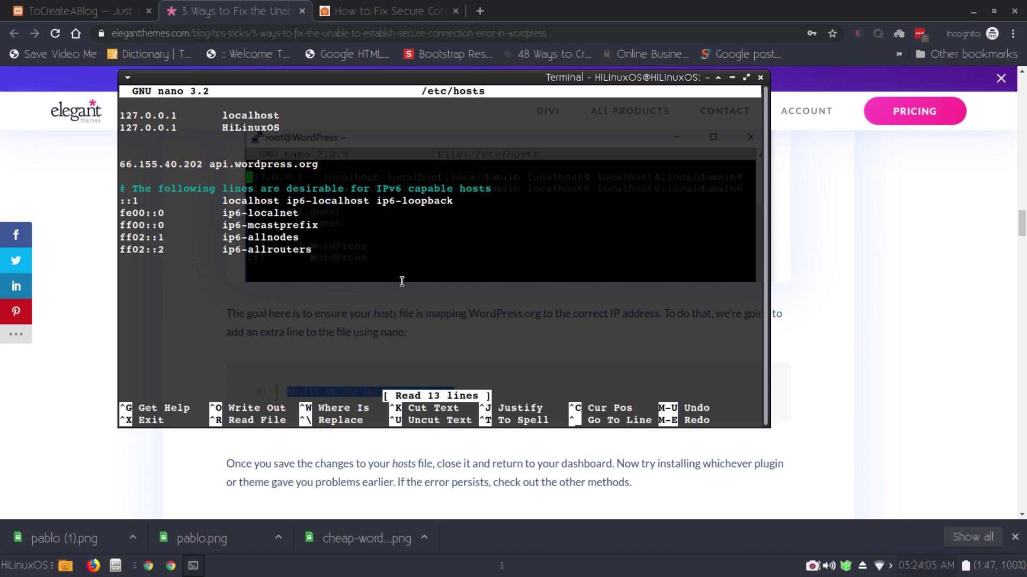
pyautogui.hotkey('ctrl', 'o')
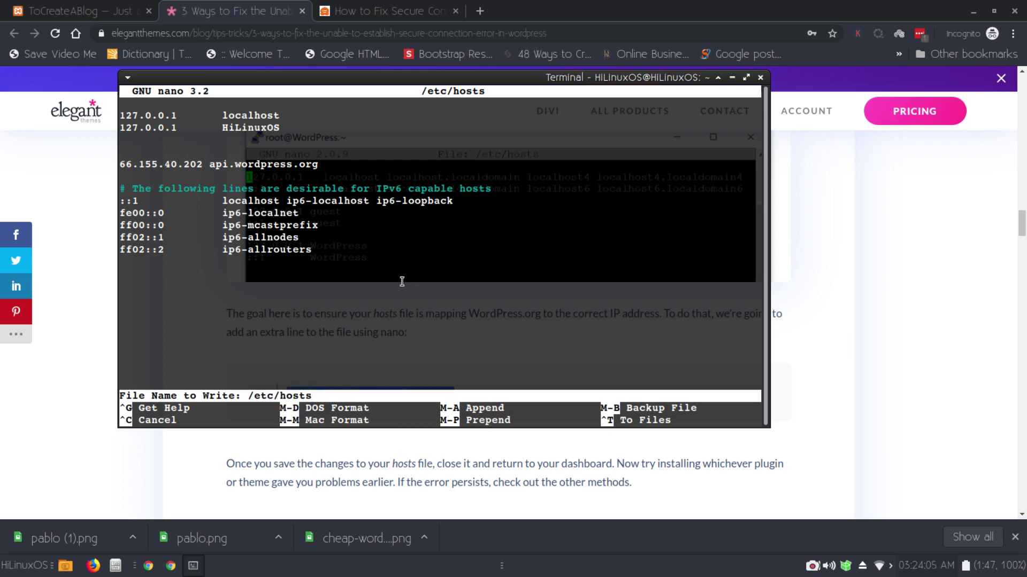
pyautogui.press('Return')
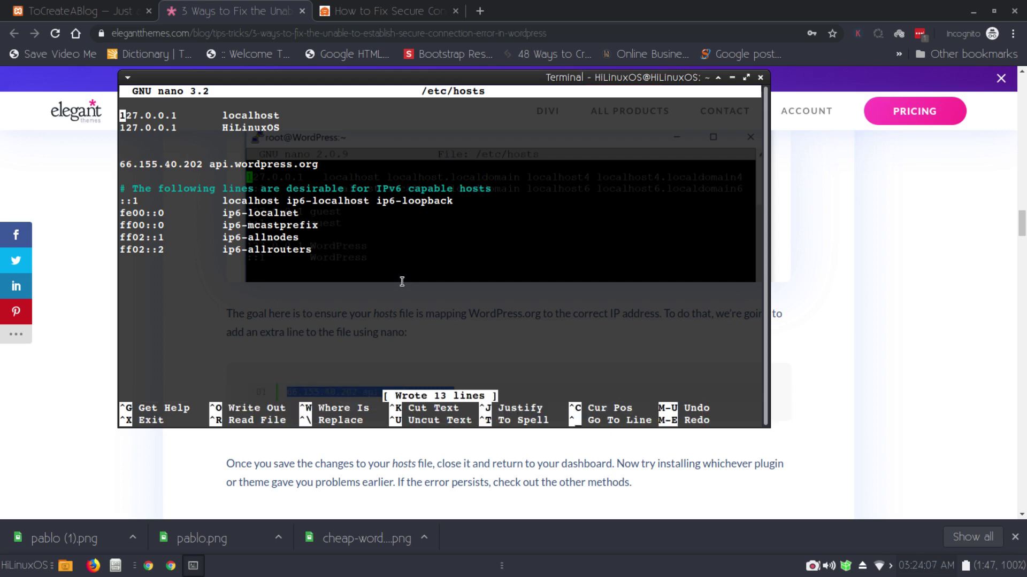
pyautogui.hotkey('ctrl', 'x')
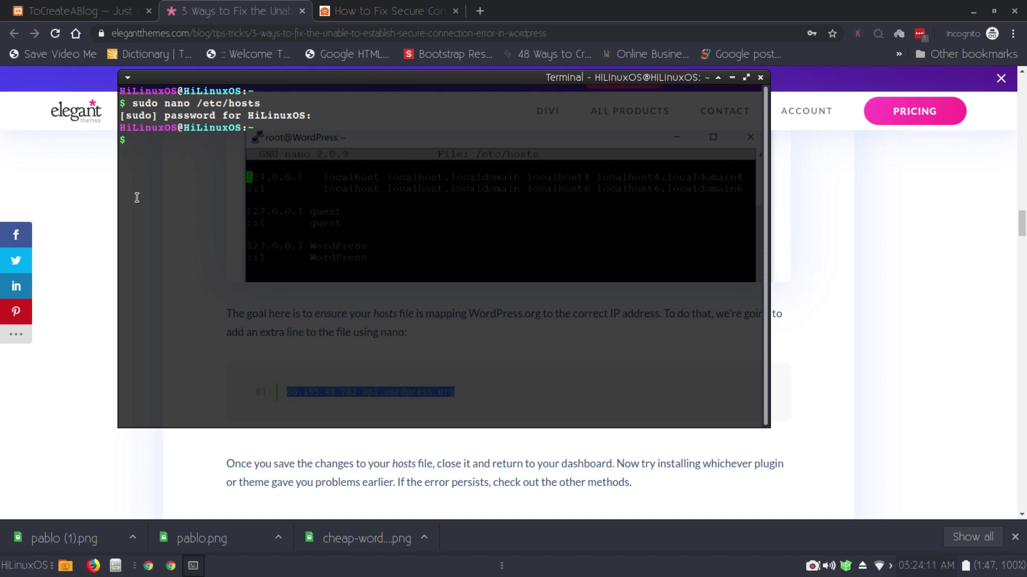
# Reload the WordPress Themes page to confirm the warning is gone, then return to the Elegant Themes article.
pyautogui.click(91, 200)
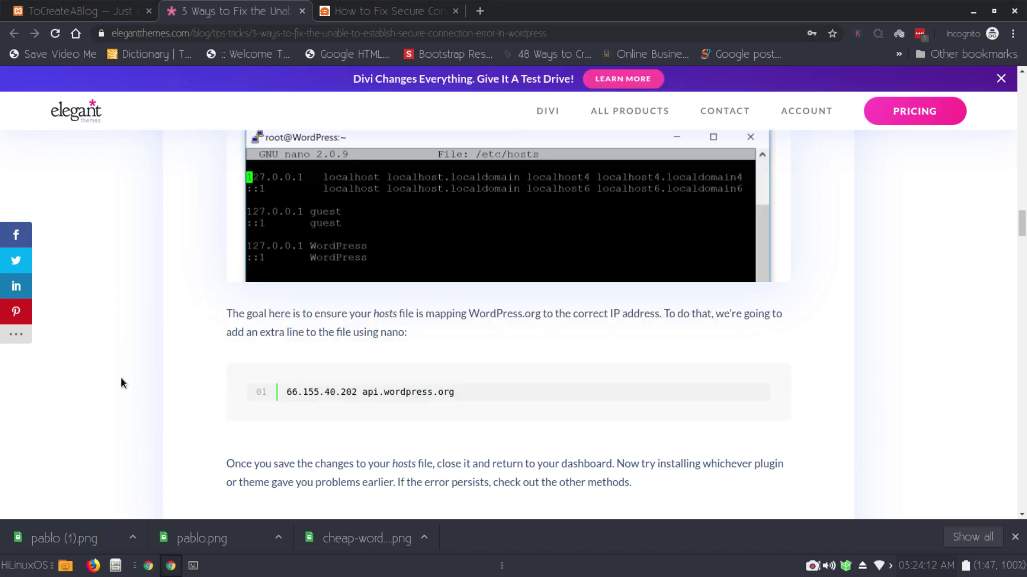
pyautogui.click(144, 569)
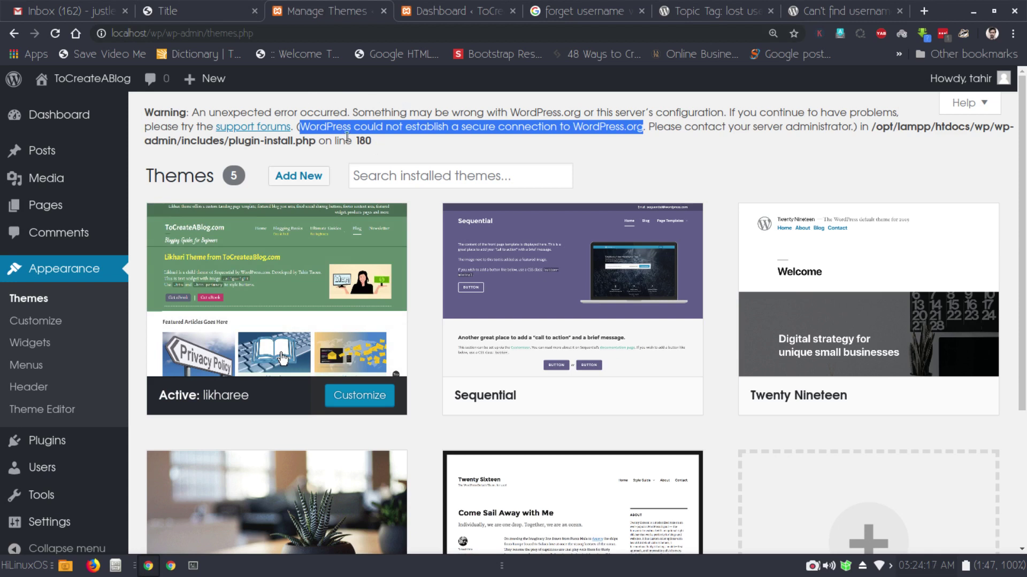
pyautogui.click(55, 33)
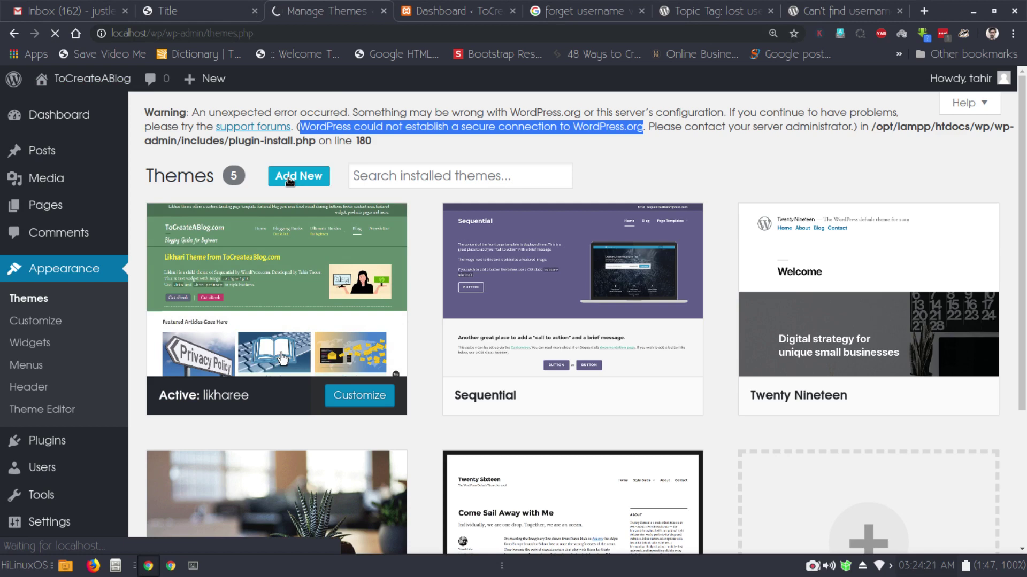
pyautogui.moveTo(297, 208)
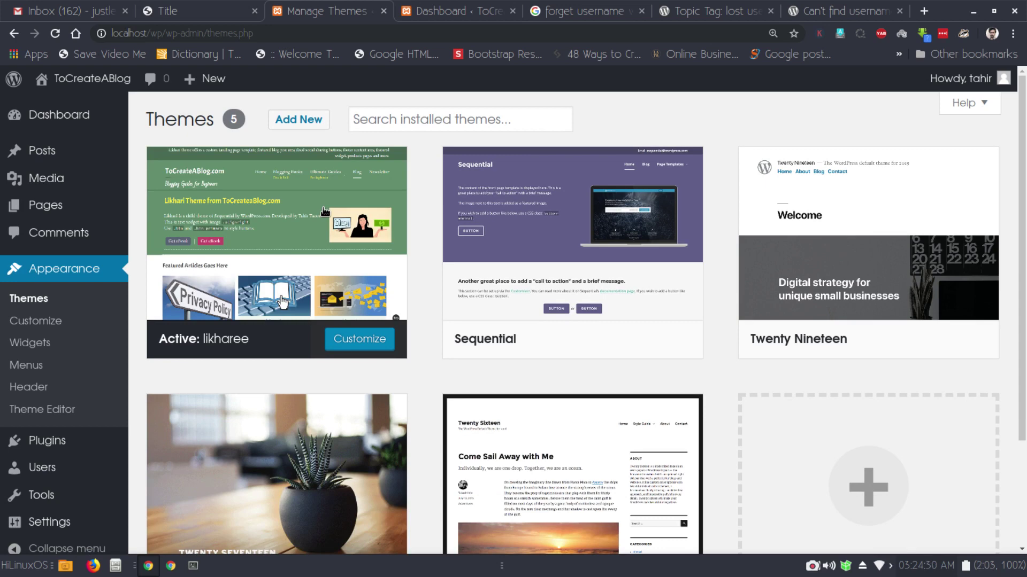
pyautogui.moveTo(200, 499)
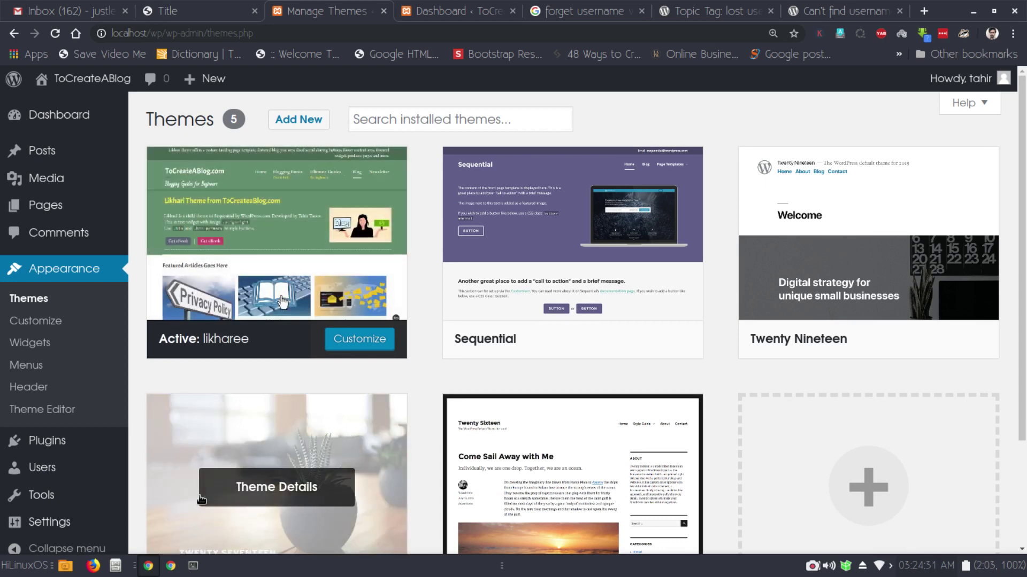
pyautogui.click(171, 565)
# Switch to the WPBeginner article at its 'Fixing WordPress Secure Connection Error on Localhost' section.
pyautogui.scroll(-5, 351, 271)
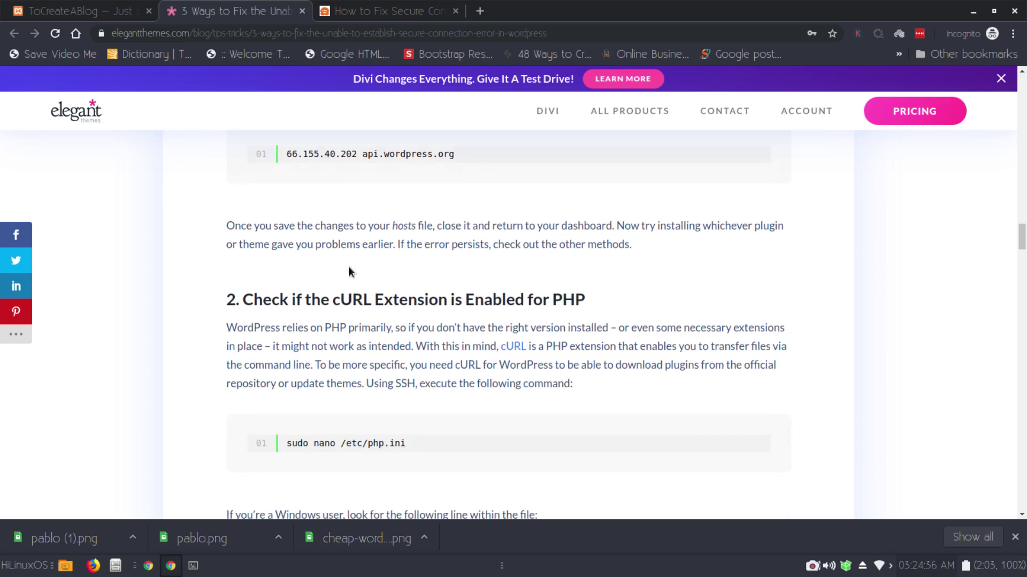
pyautogui.scroll(1, 348, 272)
pyautogui.click(388, 7)
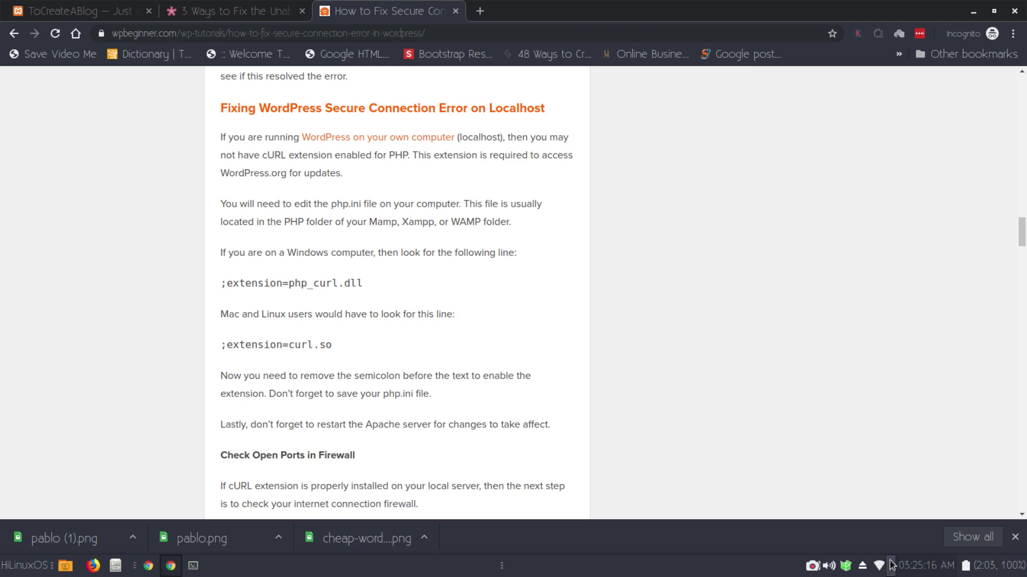
pyautogui.rightClick(890, 565)
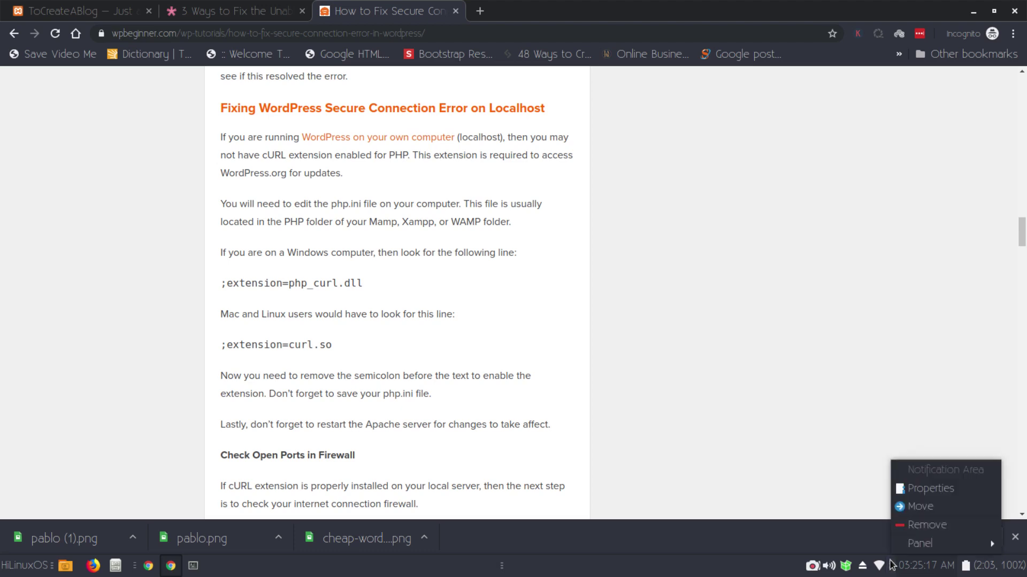
pyautogui.click(856, 407)
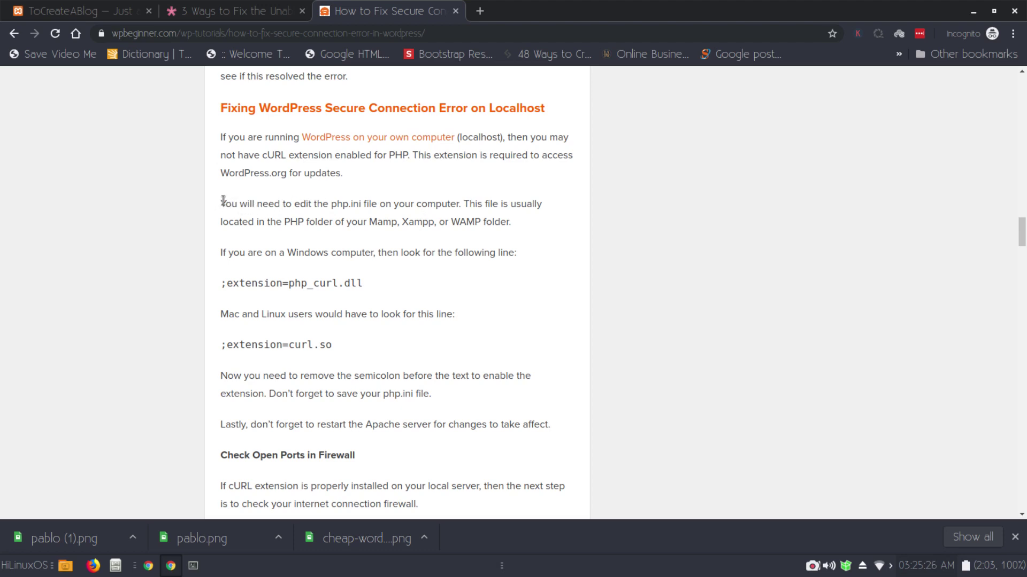
pyautogui.moveTo(223, 201); pyautogui.dragTo(456, 233)
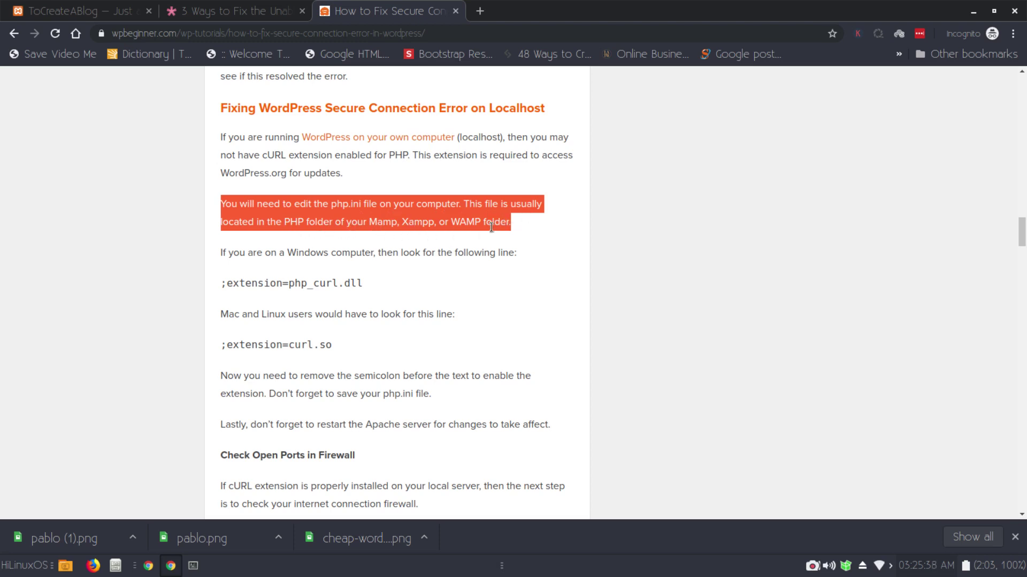
pyautogui.click(519, 254)
pyautogui.moveTo(518, 255); pyautogui.dragTo(219, 245)
pyautogui.click(219, 252)
pyautogui.moveTo(517, 252); pyautogui.dragTo(223, 252)
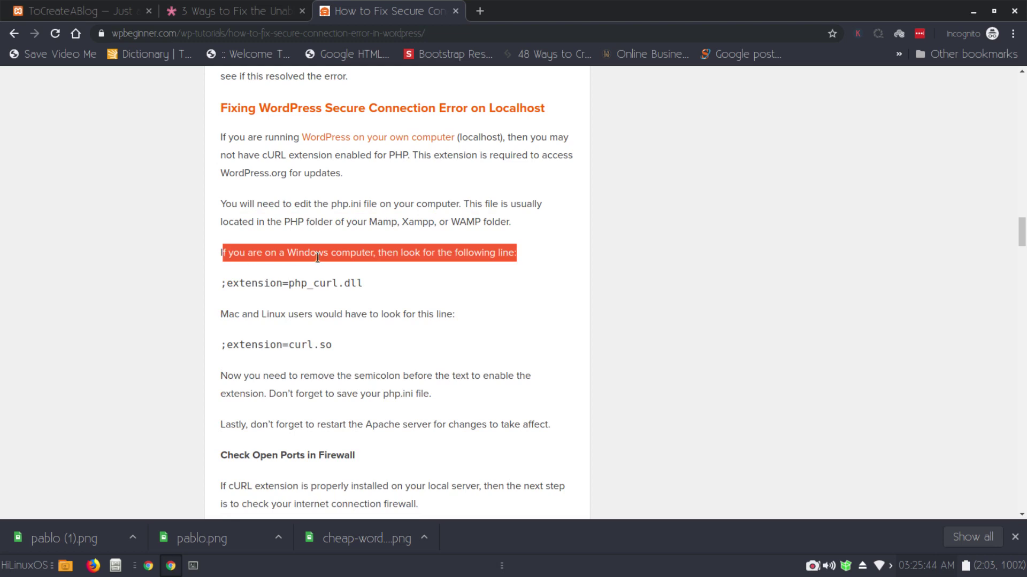
pyautogui.moveTo(369, 282); pyautogui.dragTo(228, 283)
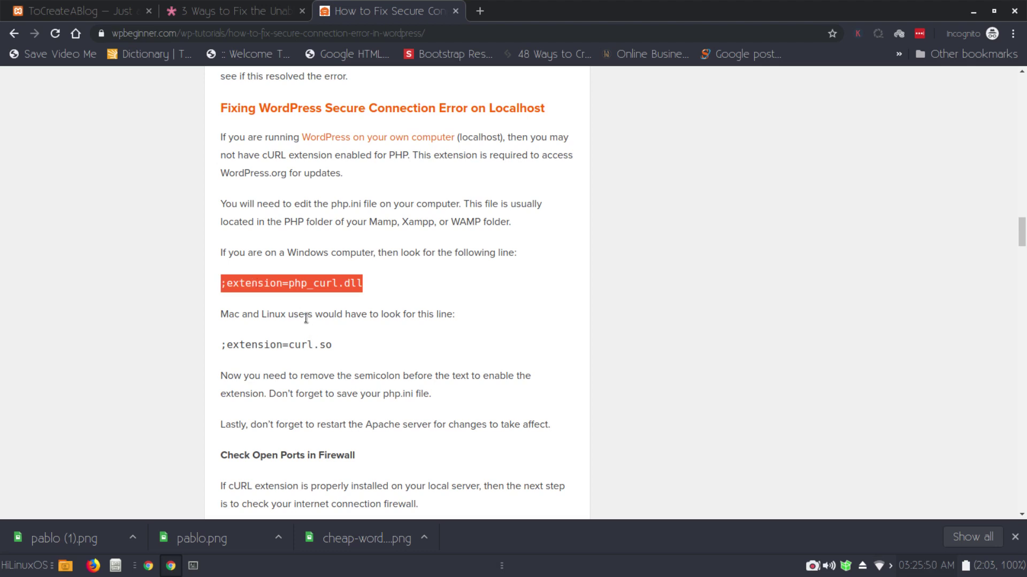
pyautogui.moveTo(268, 317); pyautogui.dragTo(221, 315)
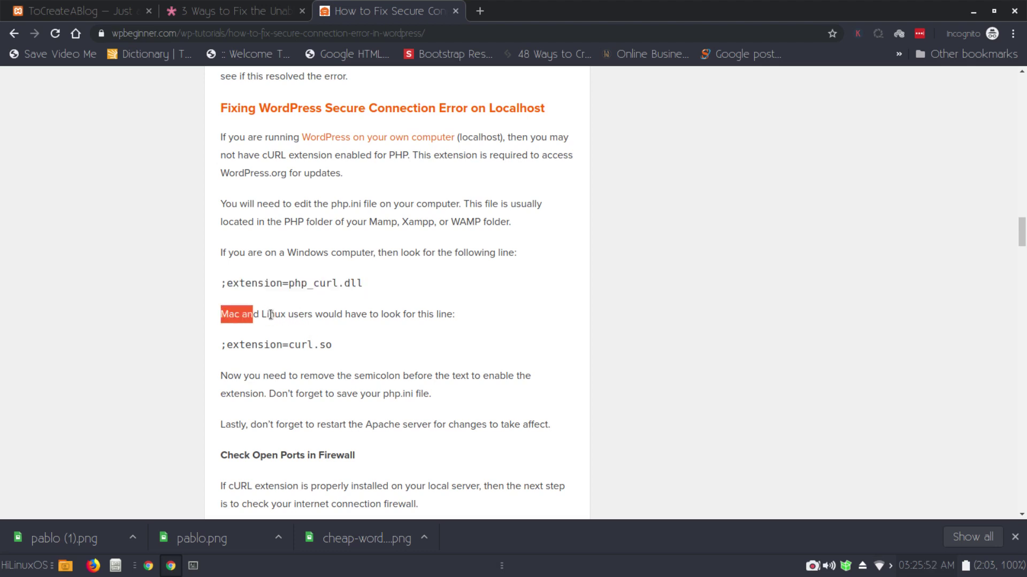
pyautogui.moveTo(283, 315); pyautogui.dragTo(458, 316)
pyautogui.click(334, 345)
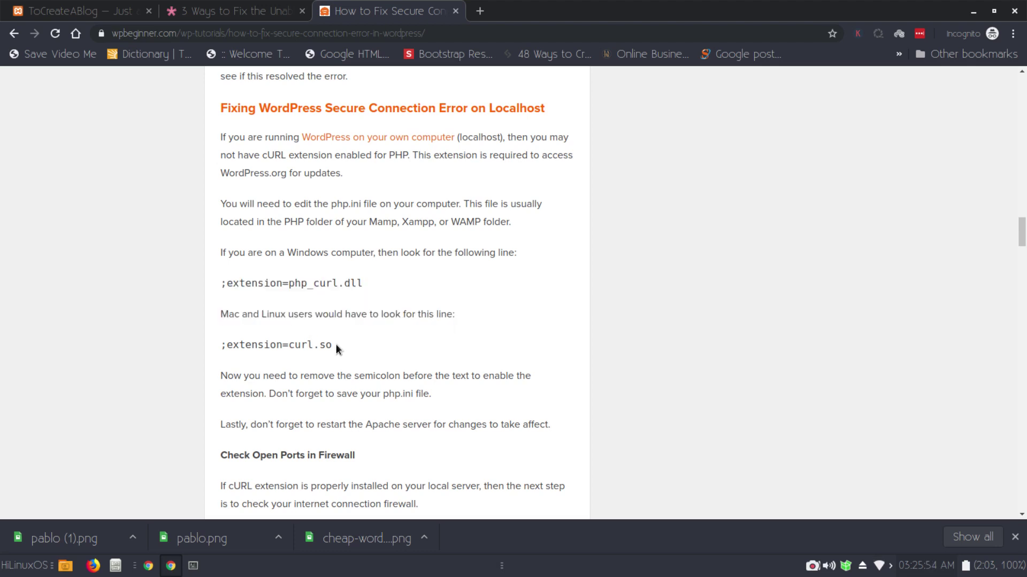
pyautogui.moveTo(333, 349); pyautogui.dragTo(244, 345)
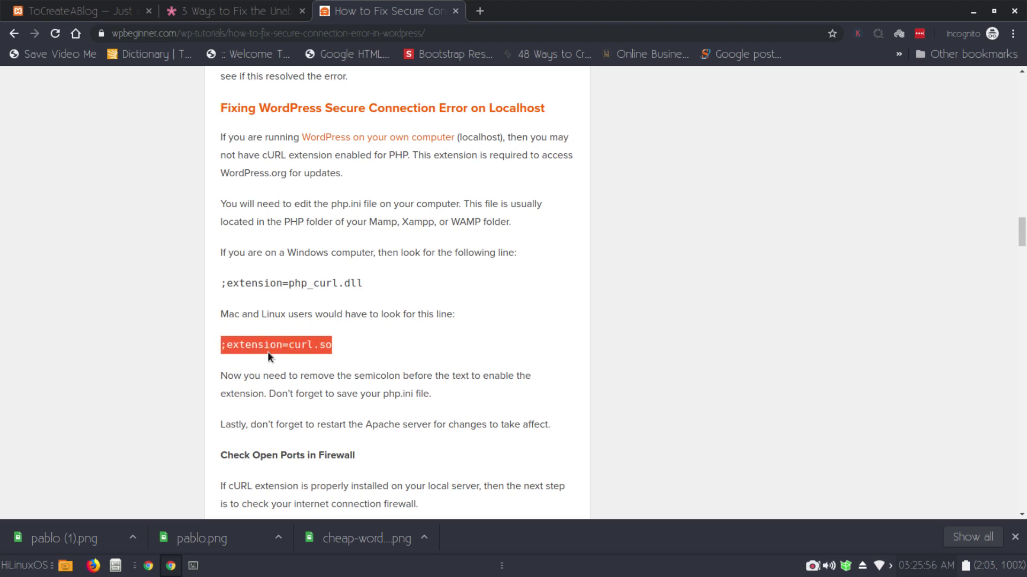
pyautogui.moveTo(337, 377); pyautogui.dragTo(328, 377)
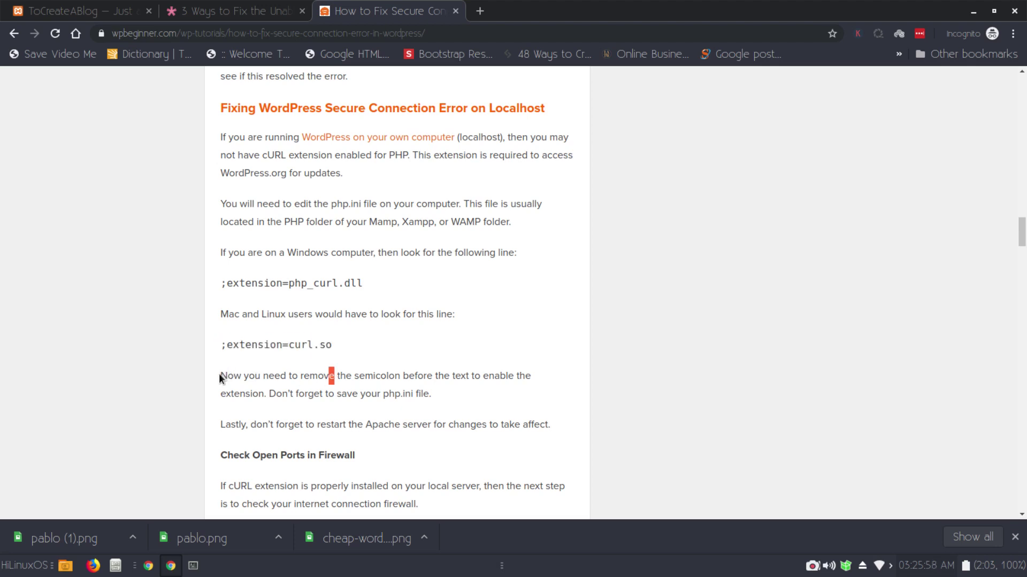
pyautogui.click(223, 377)
pyautogui.moveTo(224, 377); pyautogui.dragTo(462, 396)
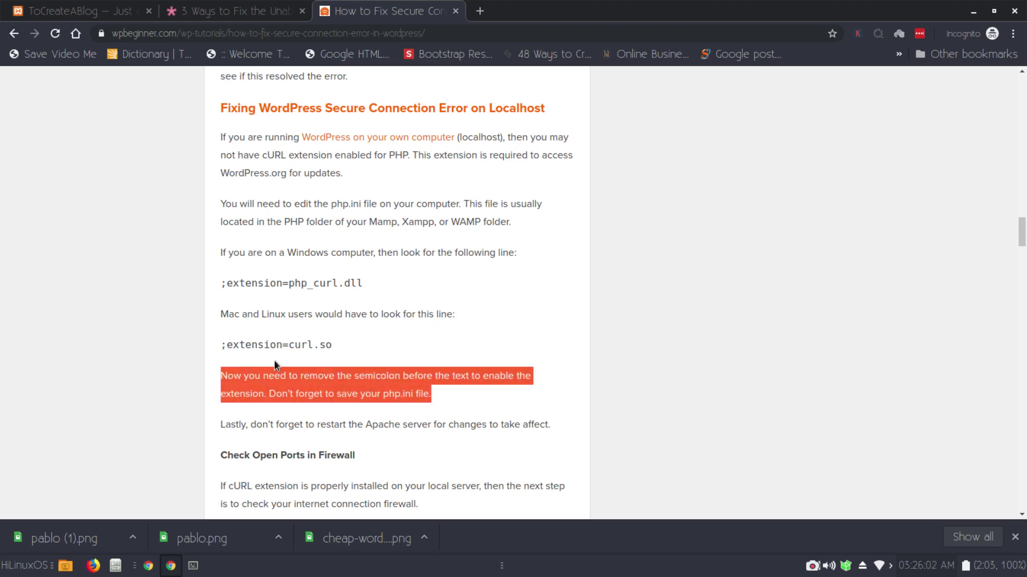
pyautogui.click(232, 351)
pyautogui.moveTo(227, 348); pyautogui.dragTo(220, 347)
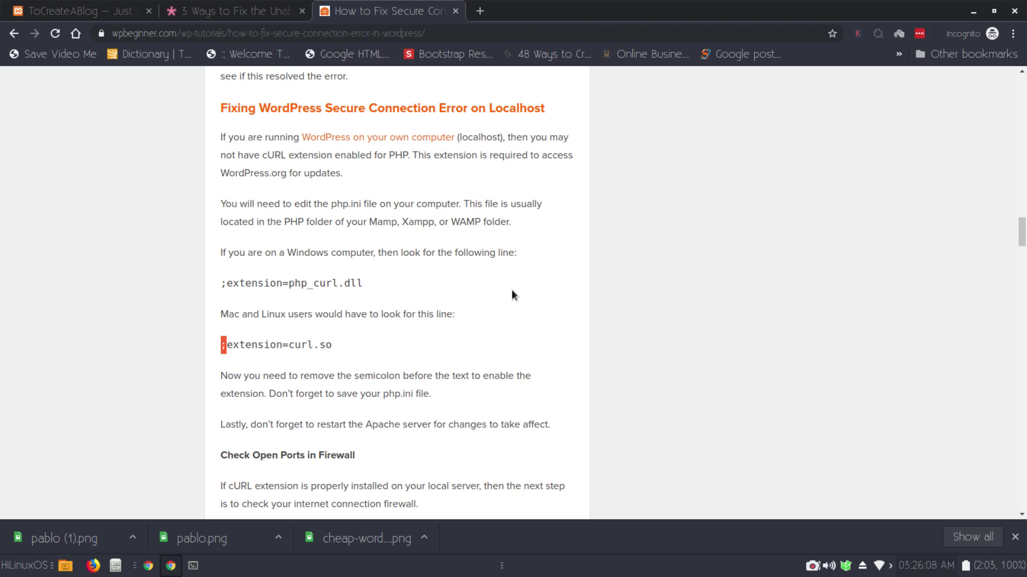
# Go back to the Elegant Themes article and scroll to its php.ini cURL extension instructions.
pyautogui.scroll(-2, 468, 321)
pyautogui.scroll(-1, 467, 321)
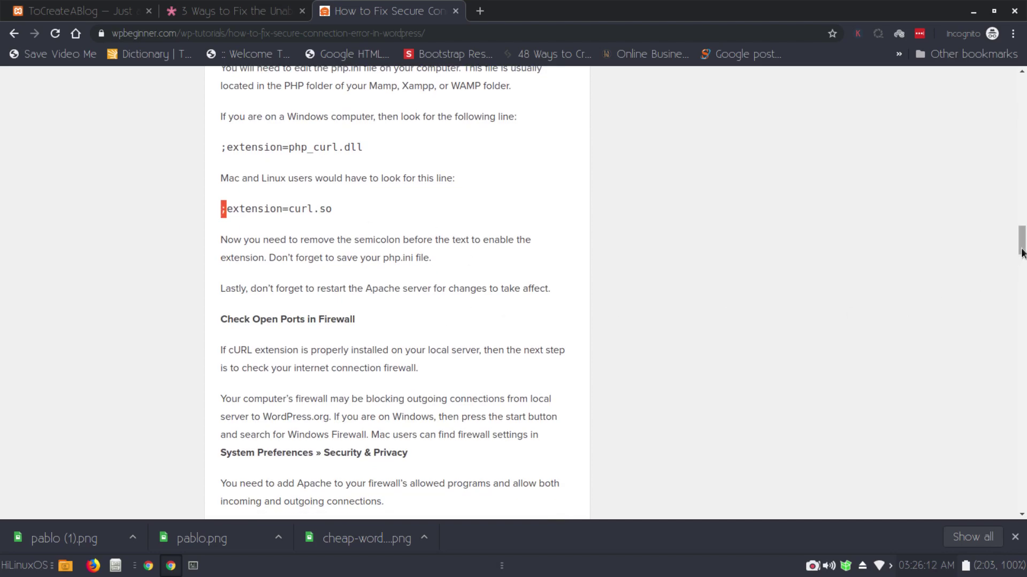
pyautogui.moveTo(1021, 241); pyautogui.dragTo(1022, 144)
pyautogui.click(235, 10)
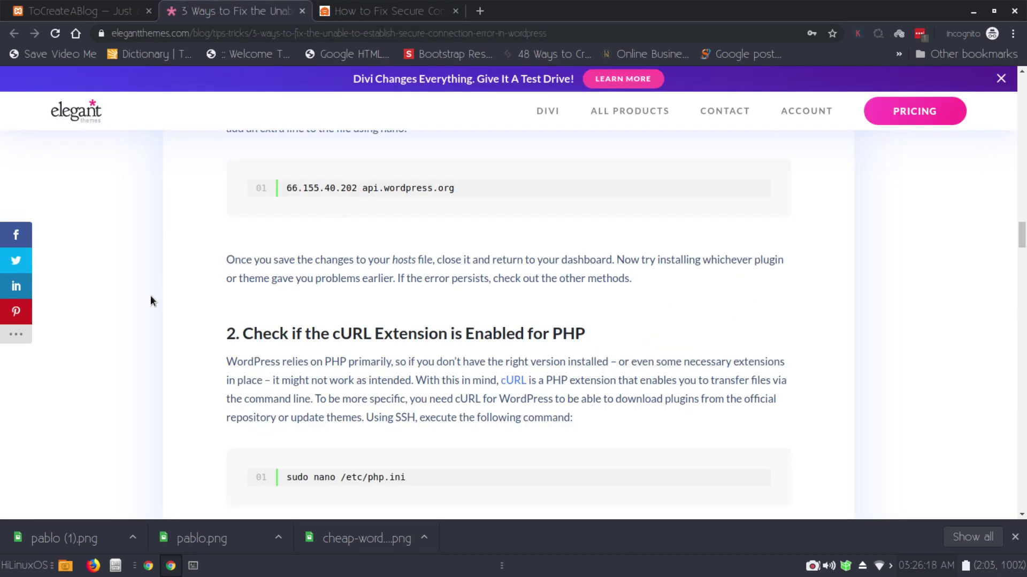
pyautogui.scroll(-3, 177, 348)
pyautogui.scroll(-2, 177, 350)
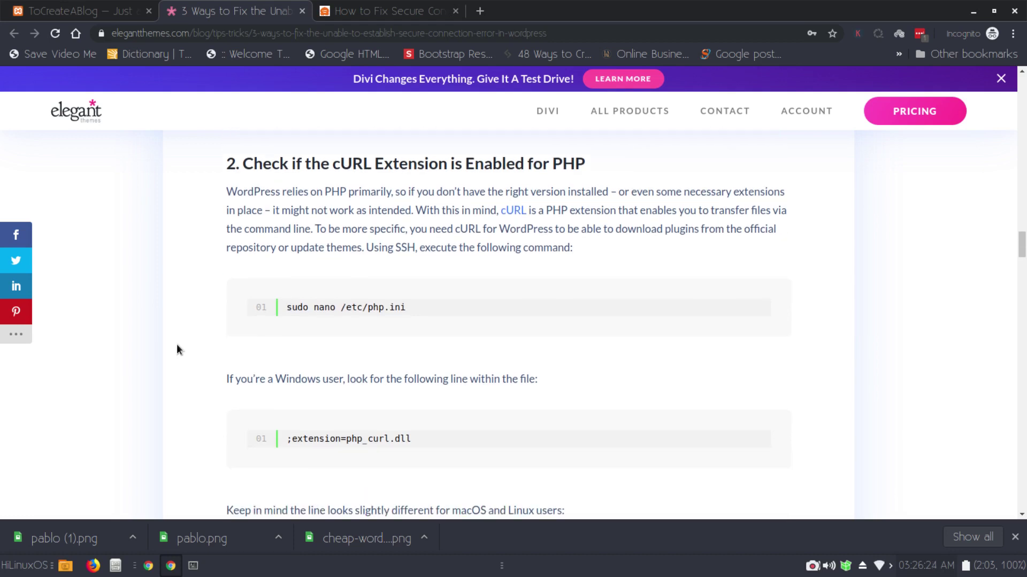
pyautogui.scroll(-1, 177, 350)
pyautogui.scroll(1, 177, 349)
pyautogui.scroll(-2, 214, 283)
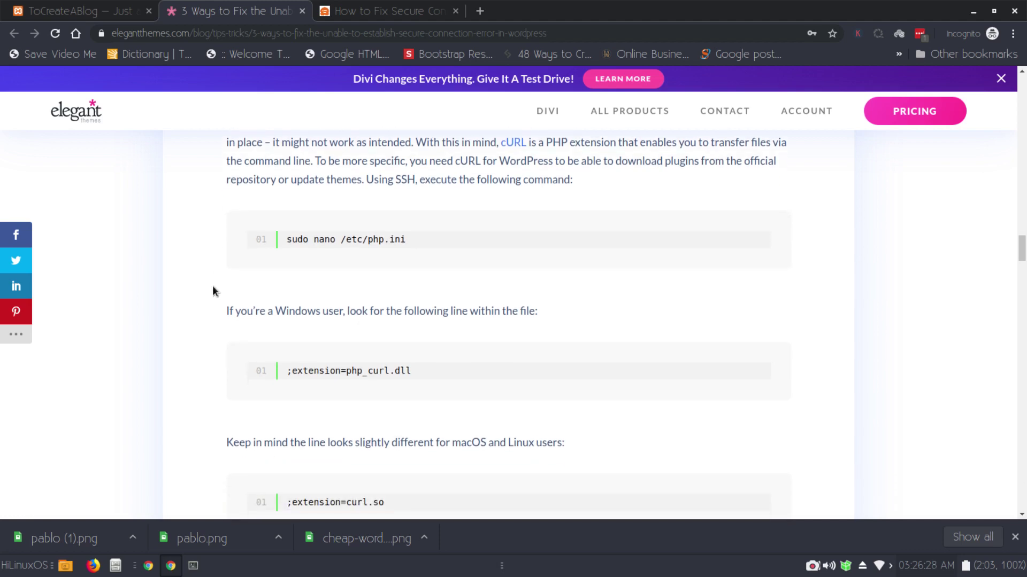